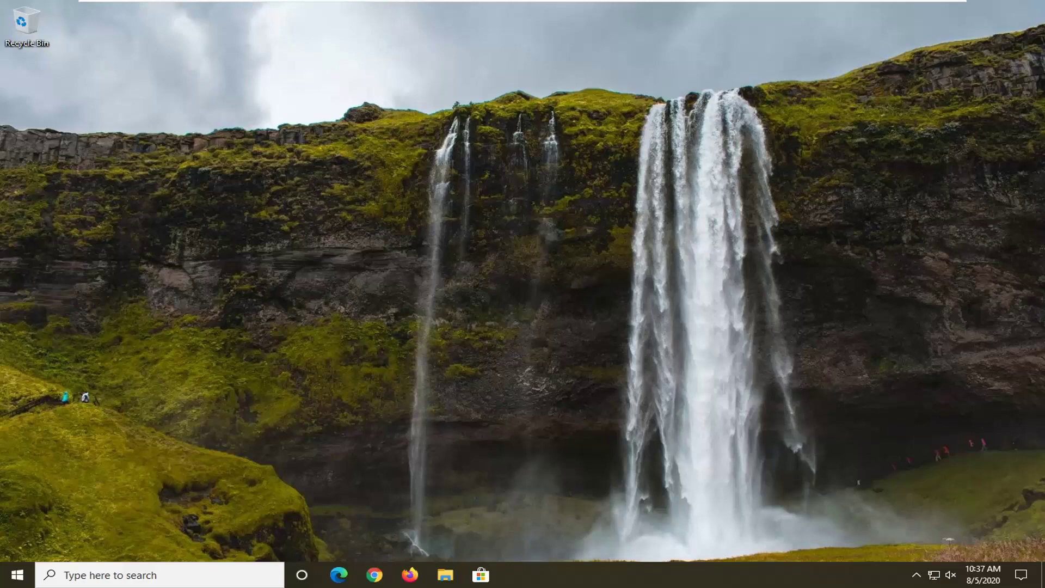
# Launch Task Manager from the taskbar and start a new task via File > Run new task.
pyautogui.rightClick(651, 571)
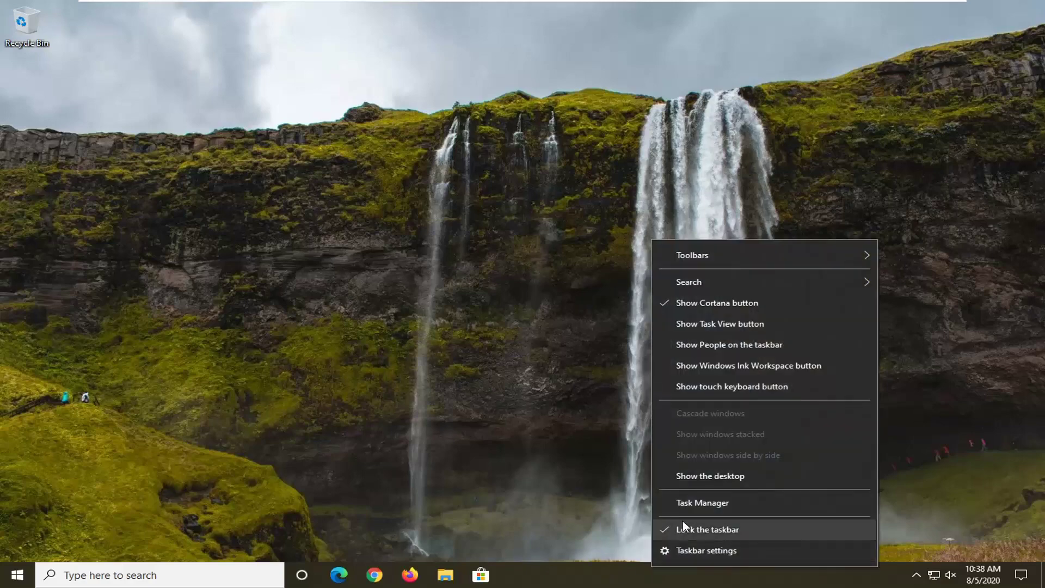
pyautogui.click(685, 503)
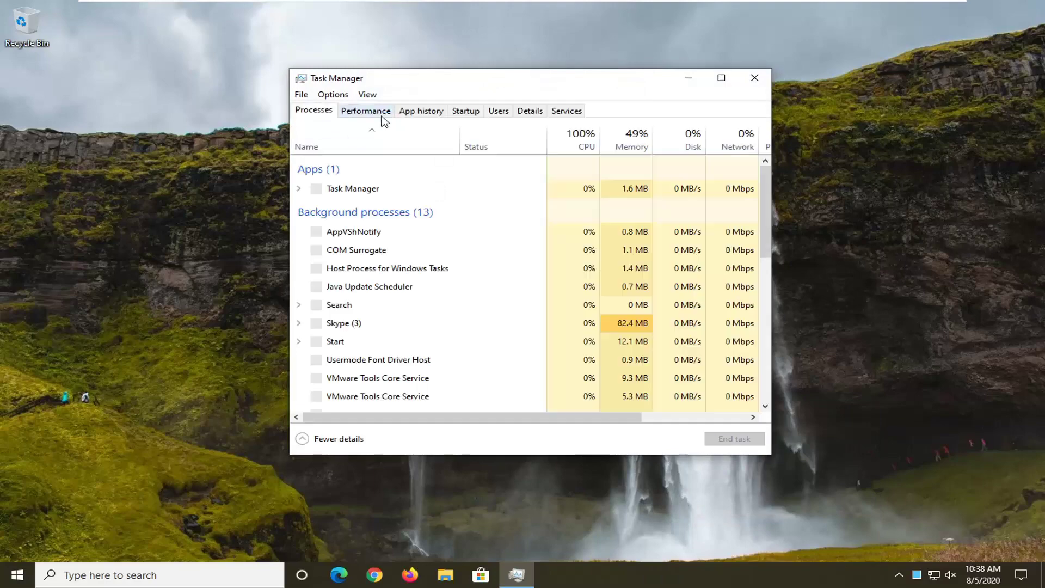
pyautogui.click(302, 94)
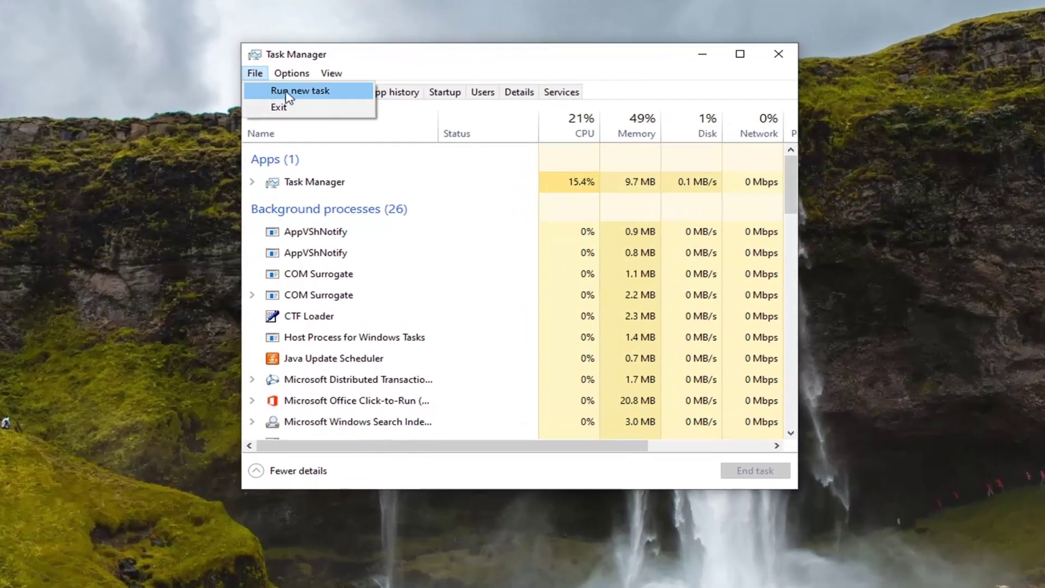
pyautogui.click(306, 96)
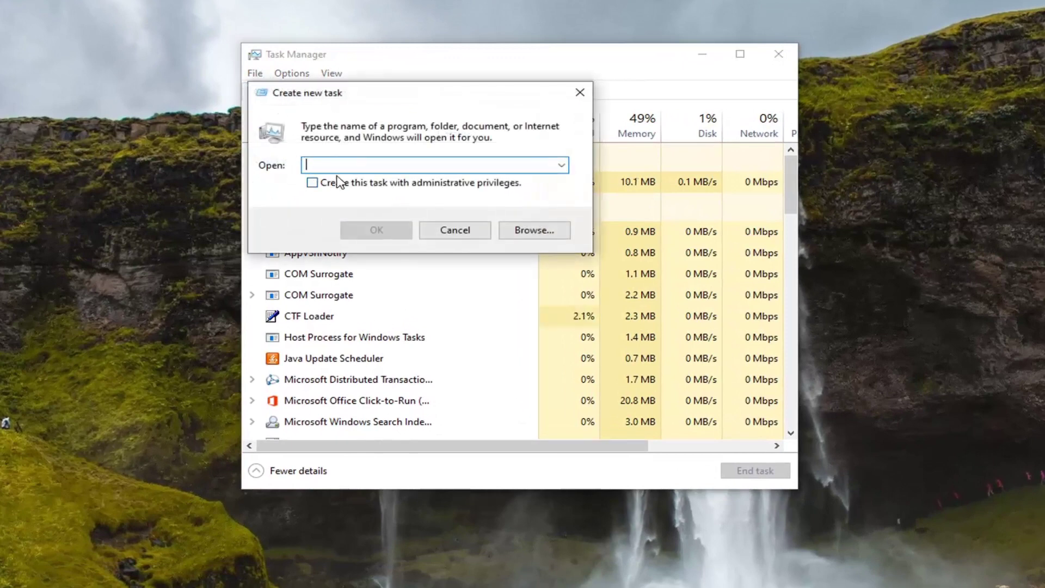
pyautogui.write('cmd')
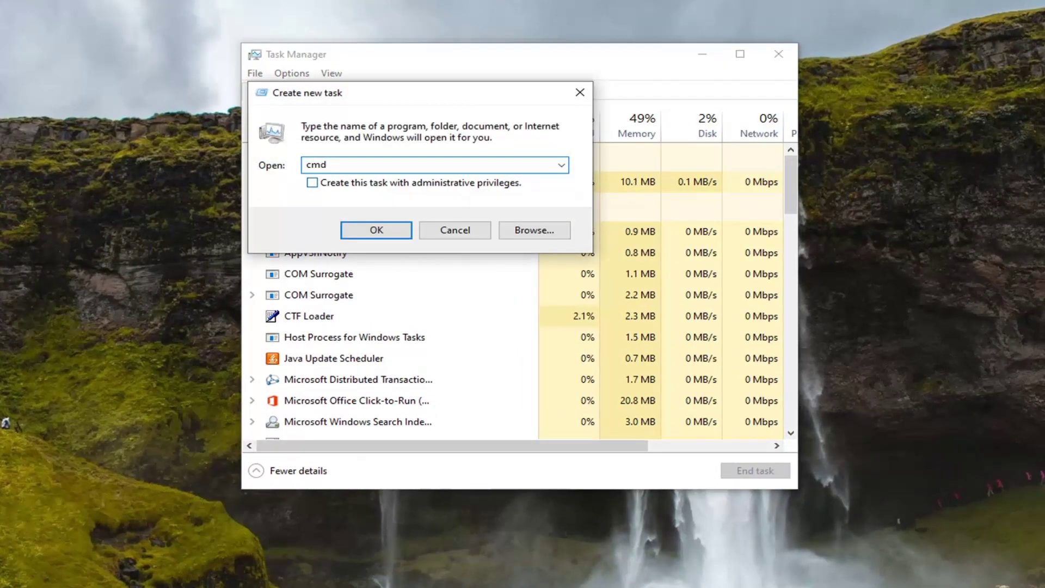
# Run cmd as a new task with administrative privileges enabled.
pyautogui.click(312, 184)
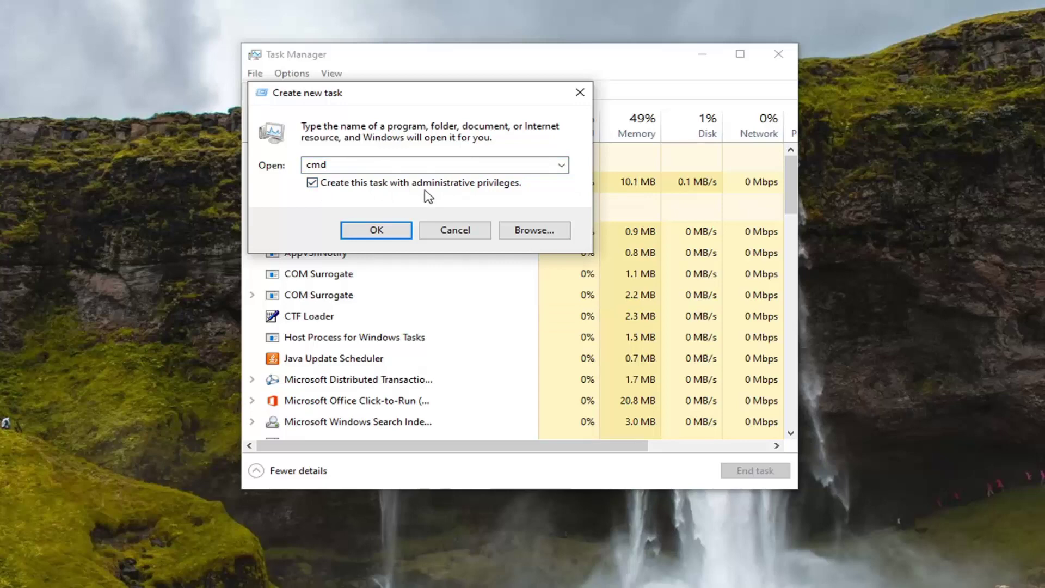
pyautogui.click(384, 229)
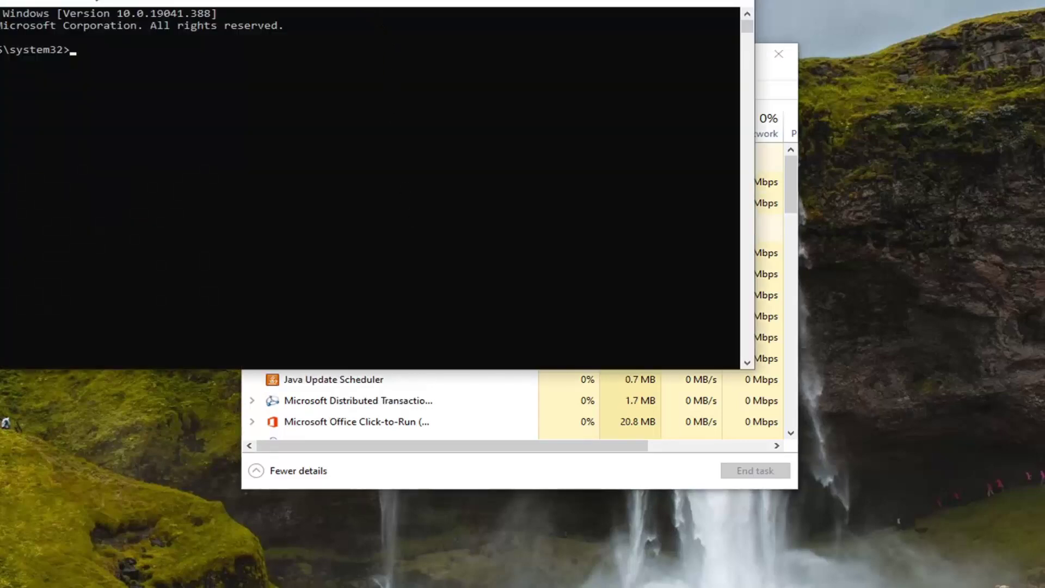
# Reposition the cmd window and run the REG ADD ...\Run /v ctfmon command to register CTFMON.EXE at startup.
pyautogui.moveTo(367, 1); pyautogui.dragTo(606, 32)
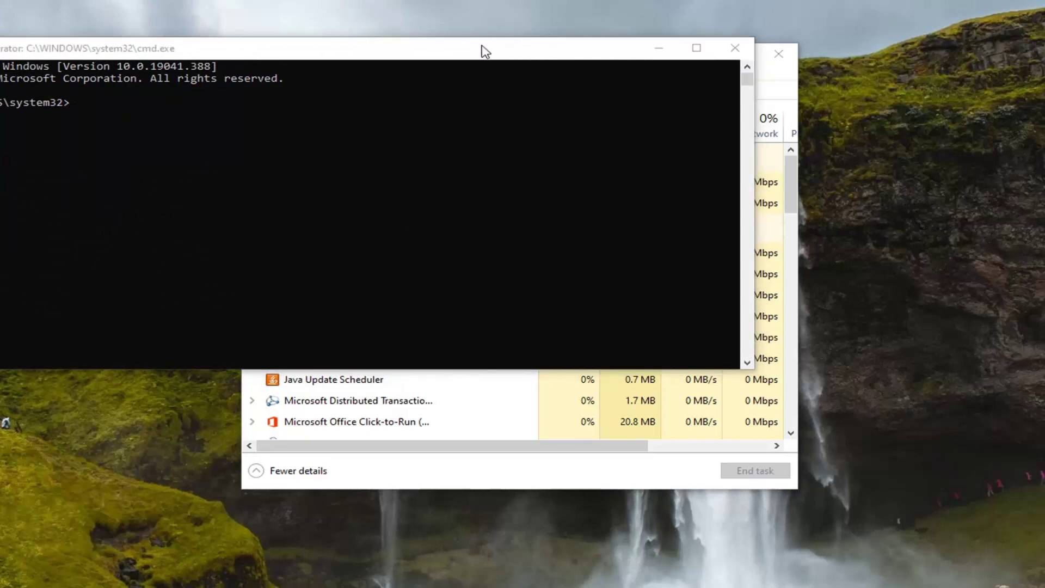
pyautogui.moveTo(482, 51); pyautogui.dragTo(653, 72)
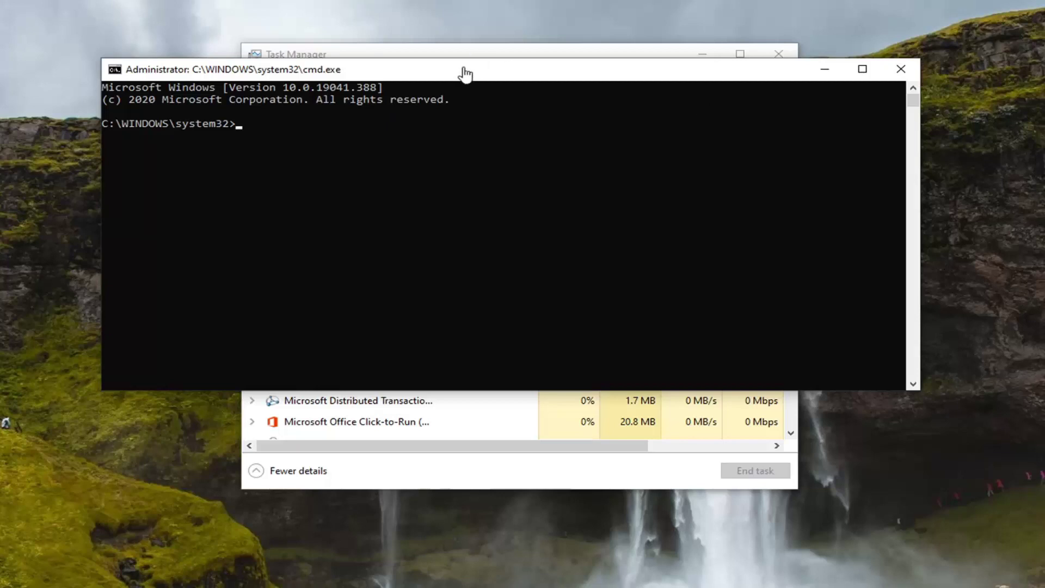
pyautogui.rightClick(500, 71)
pyautogui.click(655, 216)
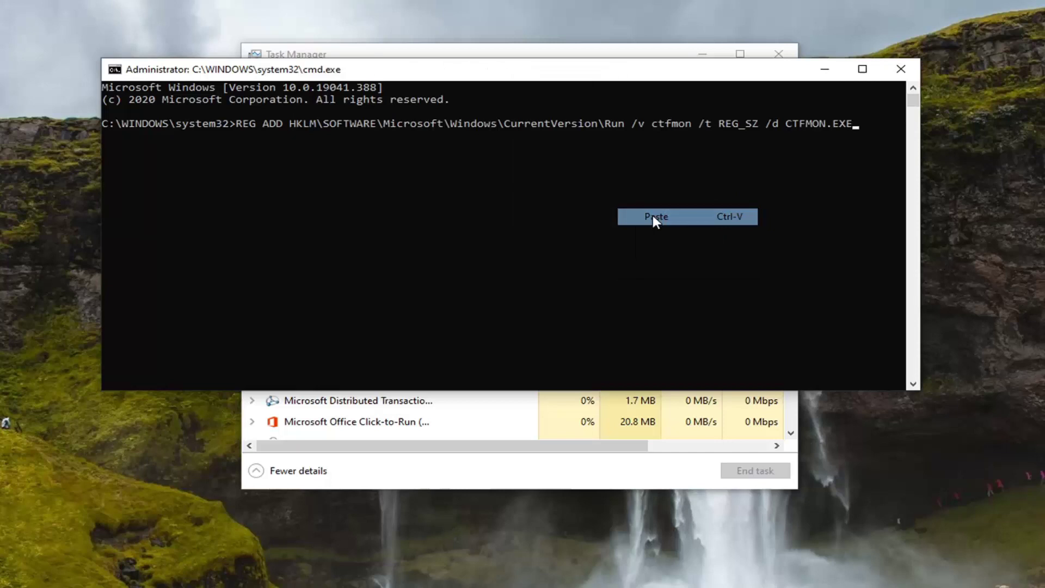
pyautogui.press('Return')
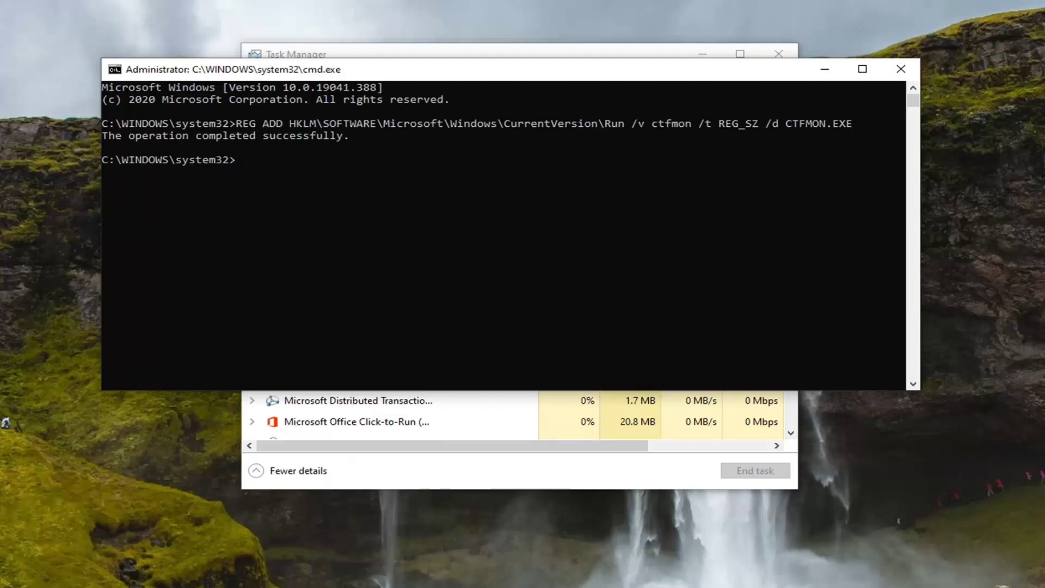
# Run 'PowerShell -ExecutionPolicy Unrestricted' to start a PowerShell session at the PS prompt.
pyautogui.click(266, 159)
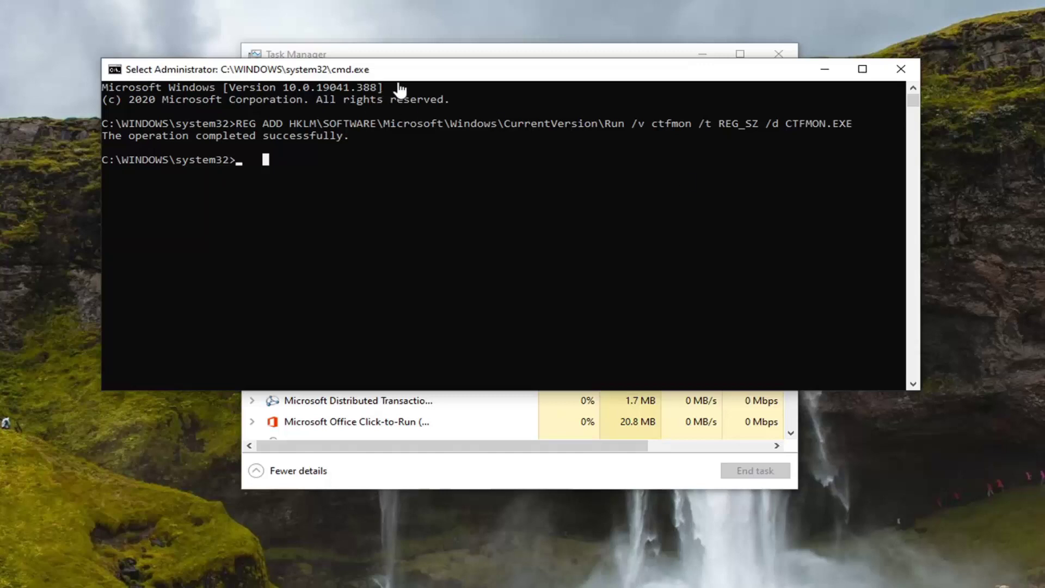
pyautogui.rightClick(454, 72)
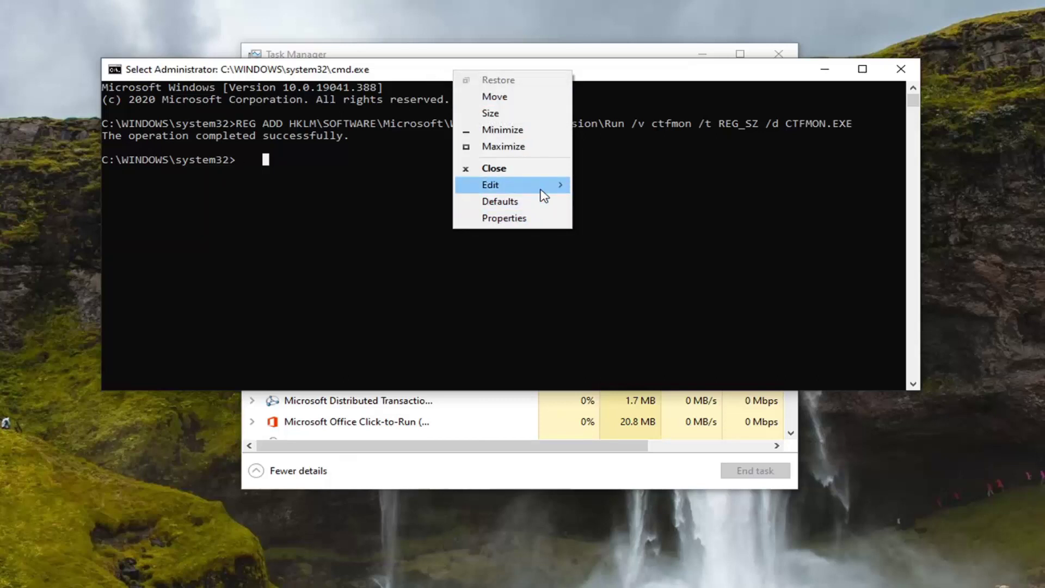
pyautogui.moveTo(512, 184)
pyautogui.click(384, 190)
pyautogui.rightClick(377, 167)
pyautogui.press('Return')
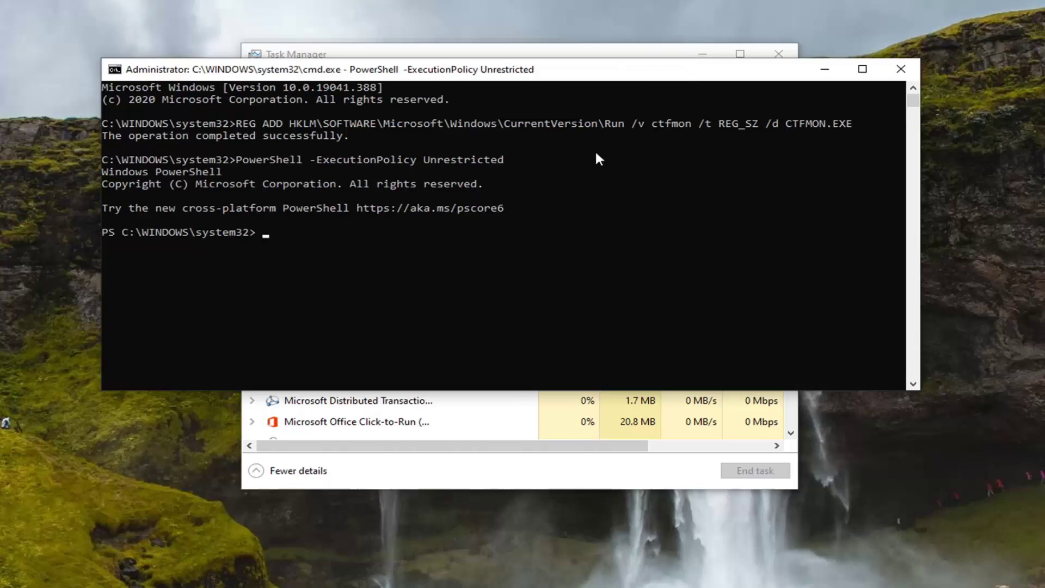
pyautogui.rightClick(523, 64)
pyautogui.moveTo(552, 181)
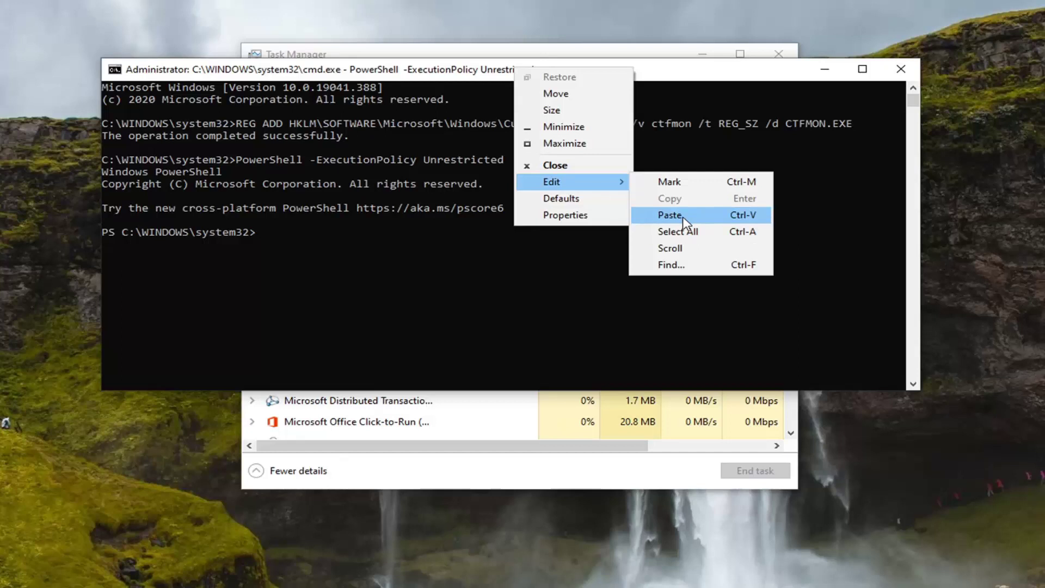
pyautogui.press('Escape')
pyautogui.press('Escape')
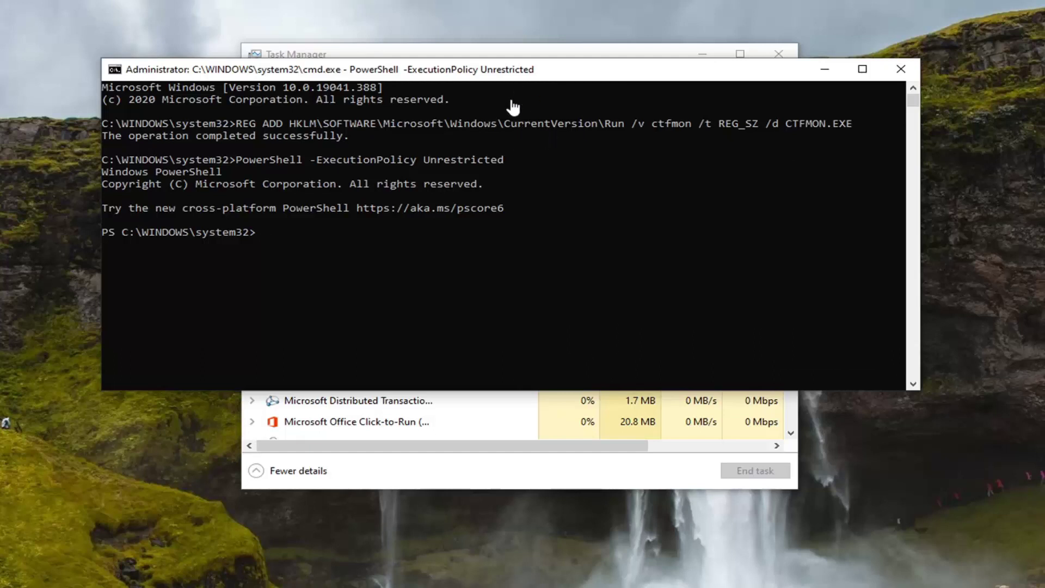
# Run the Get-AppXPackage -AllUsers ... Add-AppxPackage -Register command to re-register all app packages.
pyautogui.rightClick(492, 70)
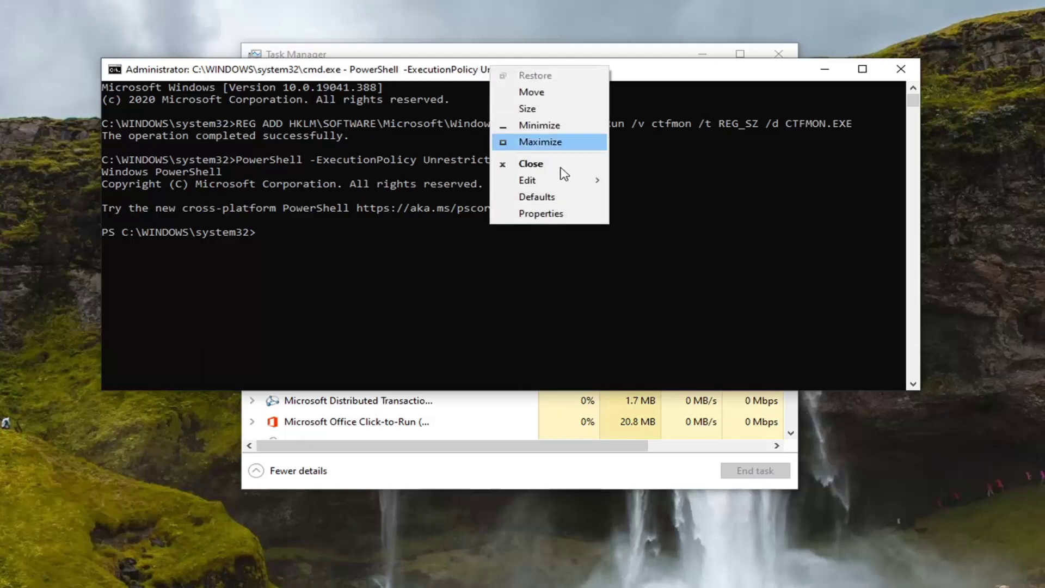
pyautogui.click(698, 215)
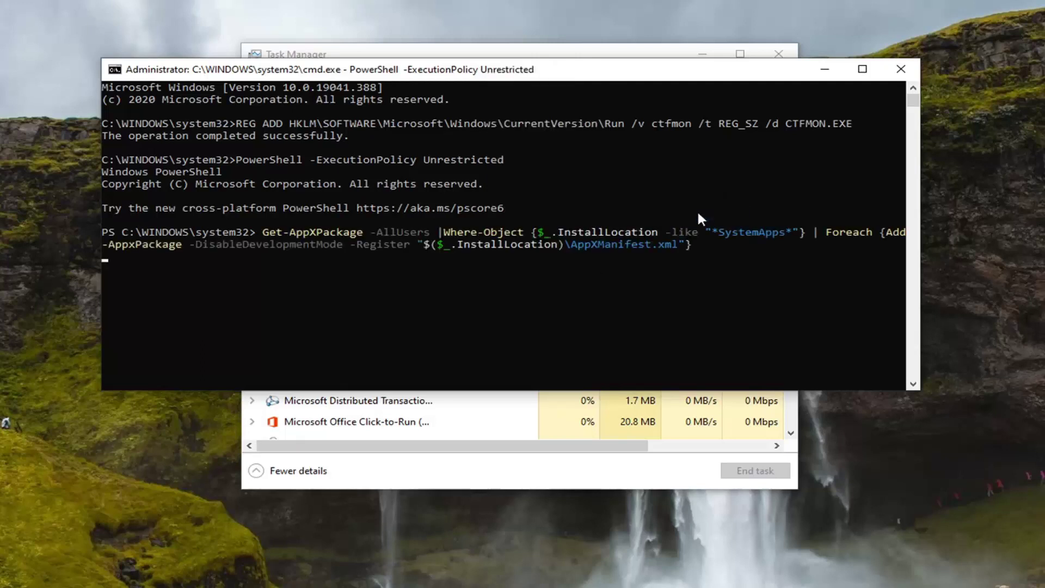
pyautogui.press('Return')
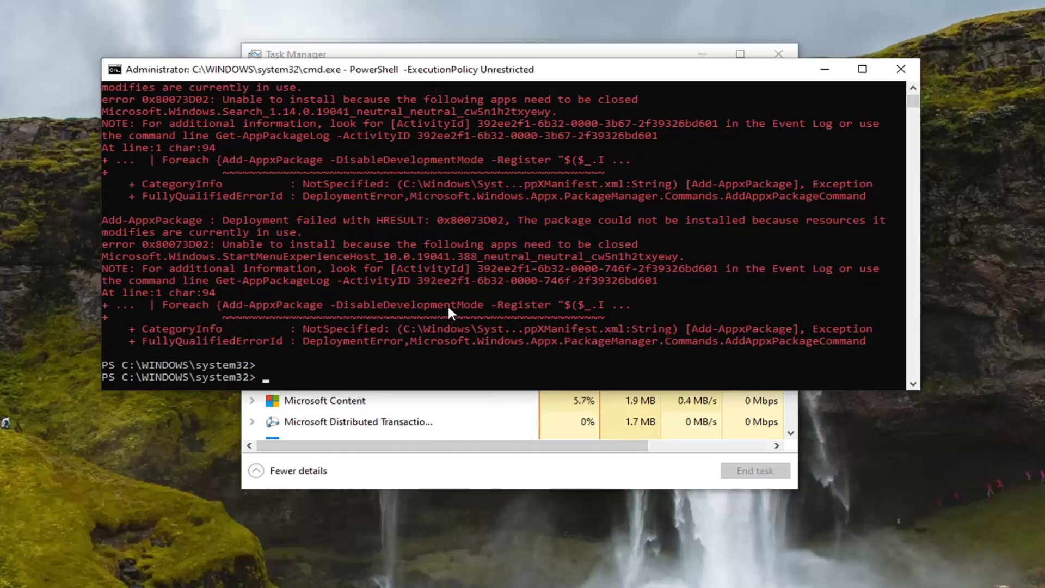
# Close the administrator command prompt window, leaving Task Manager's process list showing.
pyautogui.click(900, 69)
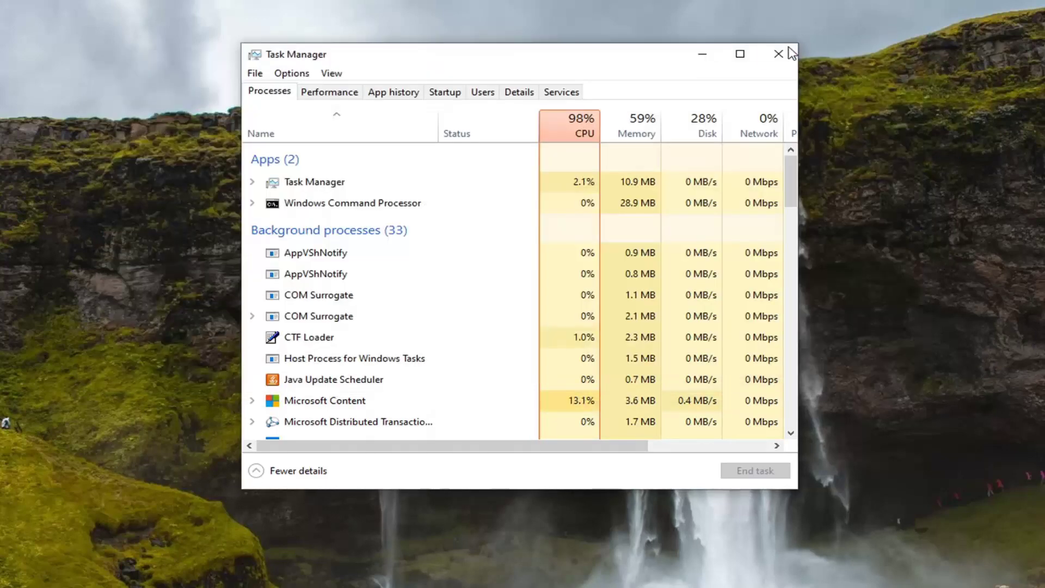